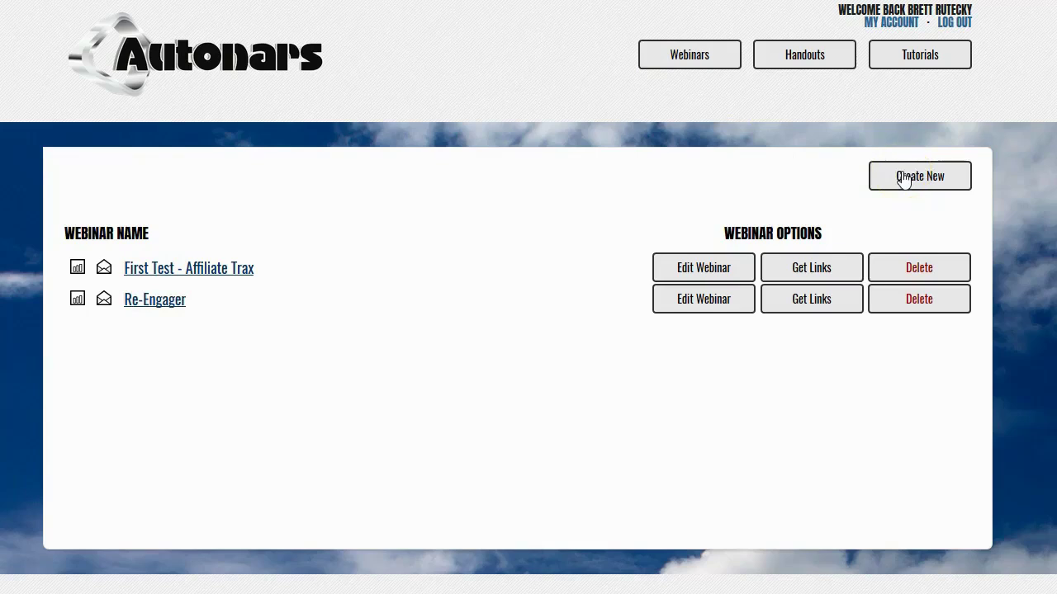
Create a new webinar named "Demo" and delete it from the webinar list
left_click(904, 178)
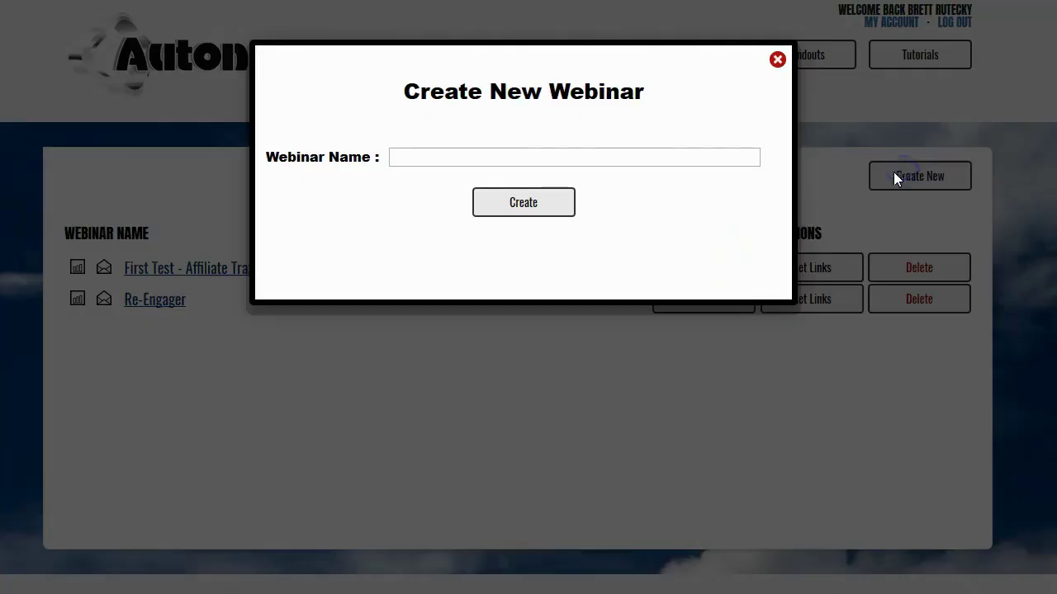
left_click(451, 150)
type("Demo")
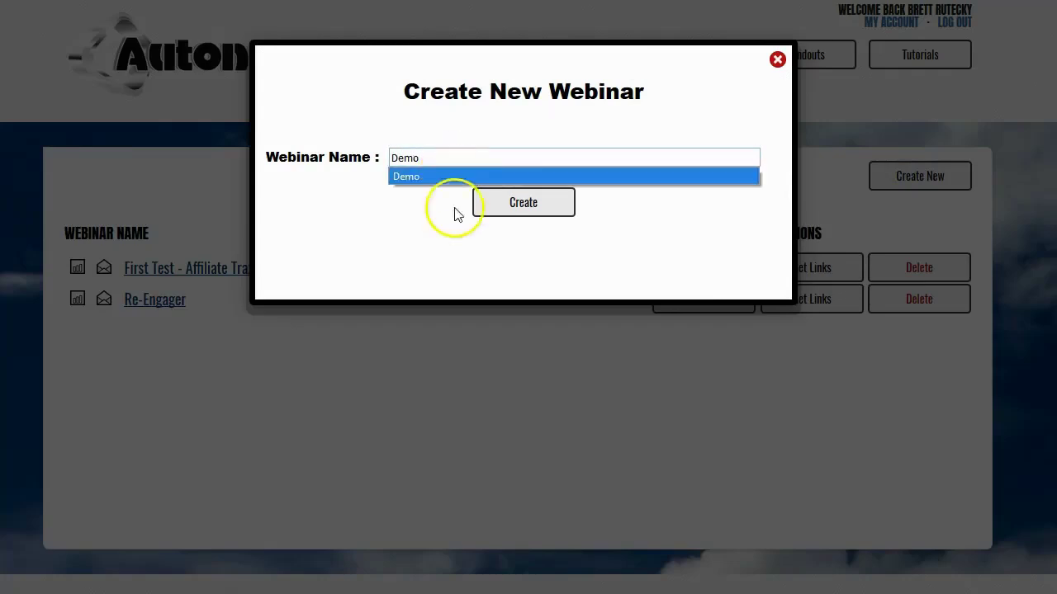
left_click(490, 204)
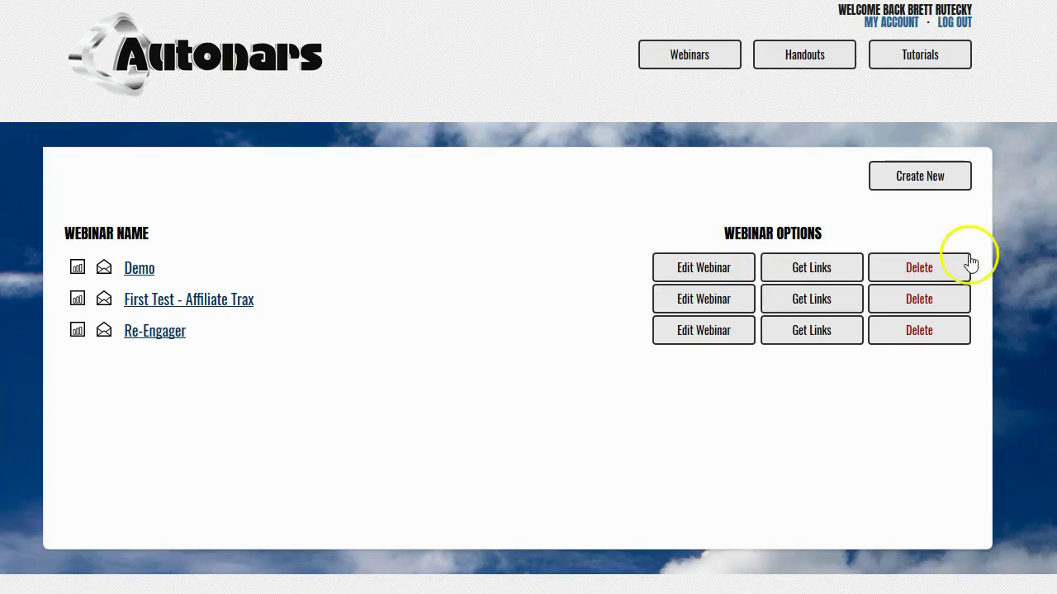
left_click(939, 267)
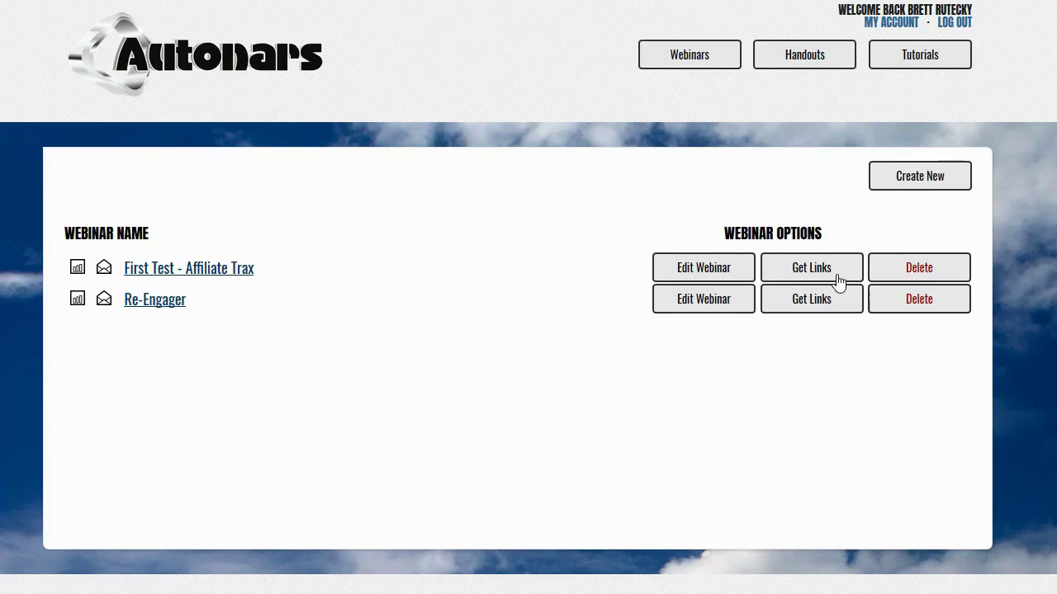
View the links of the Re-Engager webinar, highlighting its signup URL and direct webinar URL, and close them
left_click(795, 304)
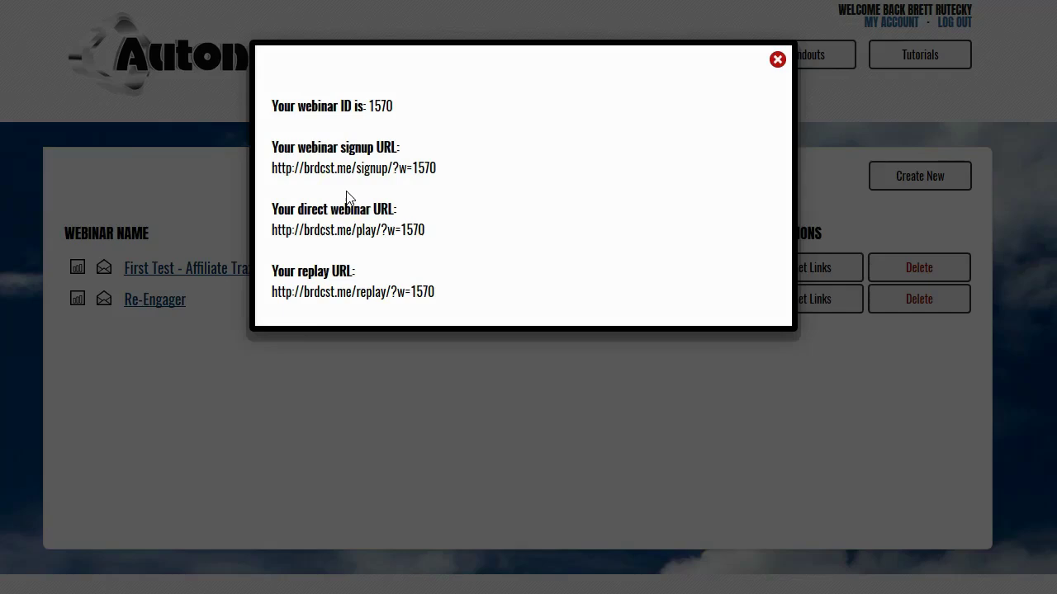
left_click(418, 169)
left_click_drag(419, 169, 272, 173)
left_click(271, 178)
triple_click(272, 174)
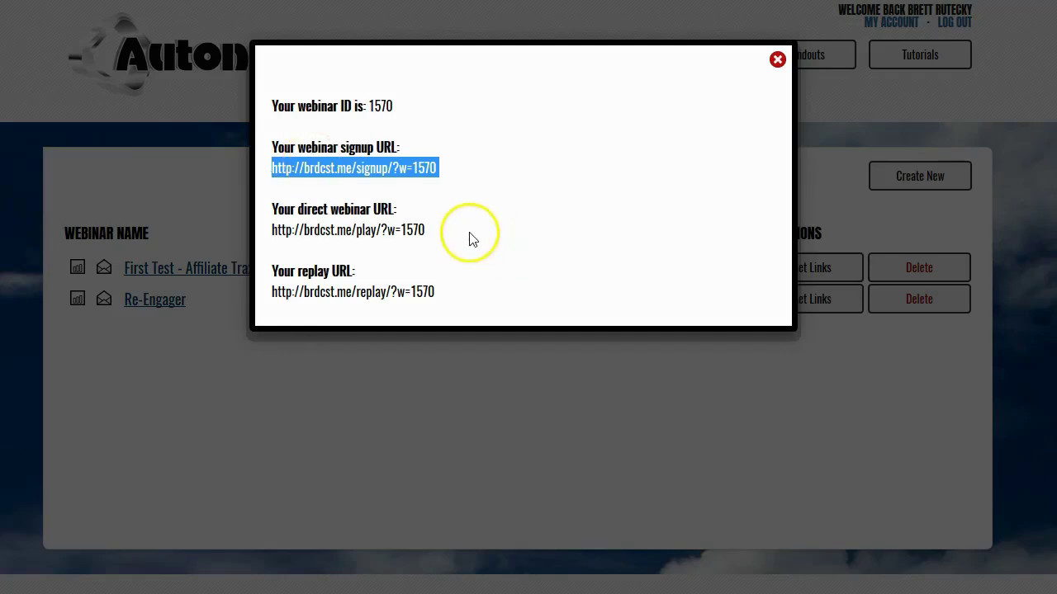
left_click_drag(426, 233, 325, 199)
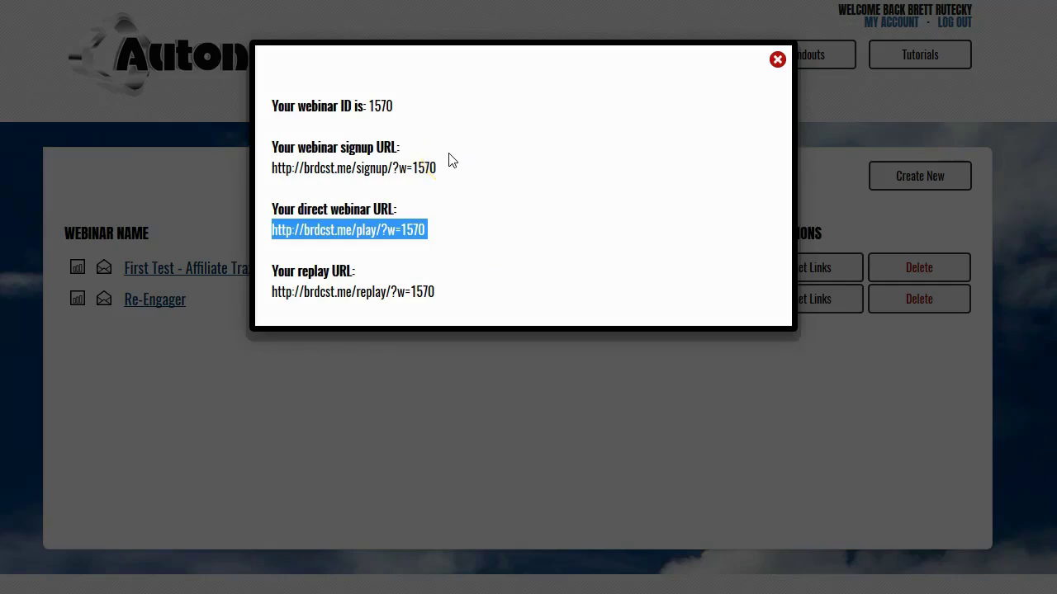
left_click(469, 237)
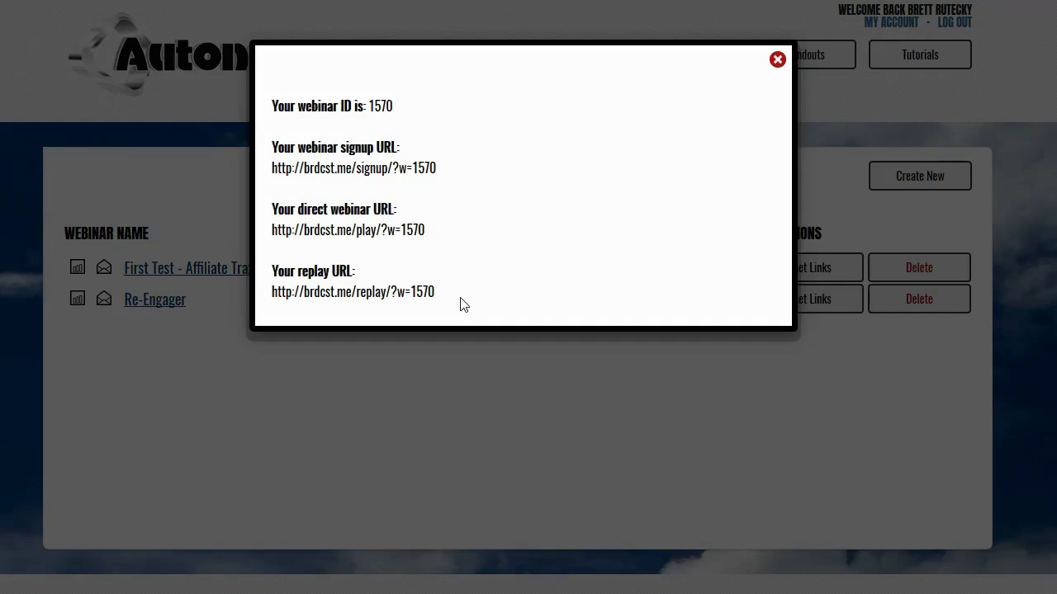
left_click(777, 59)
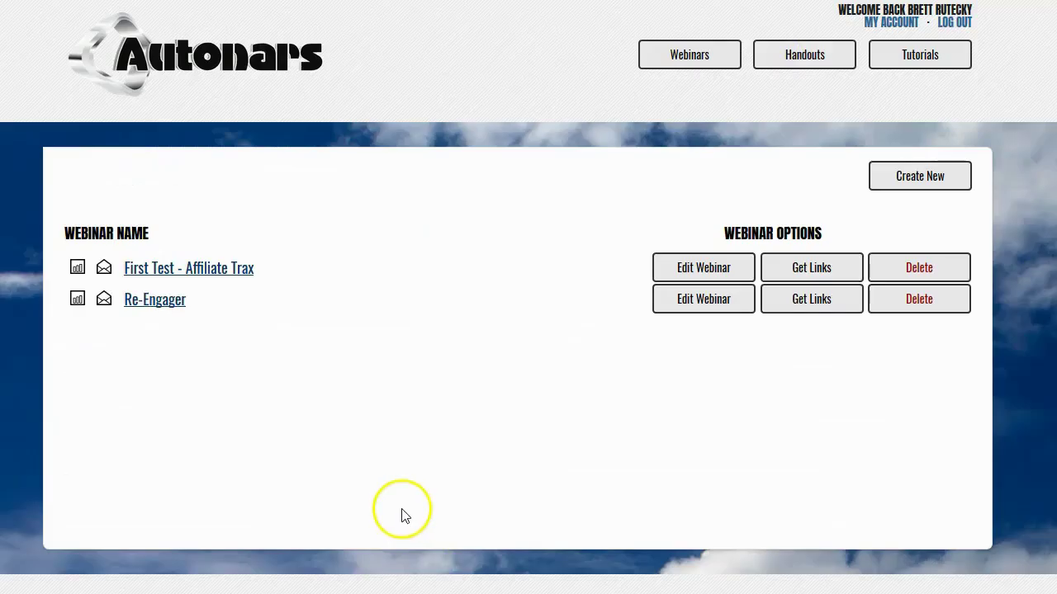
View the stats of the "First Test - Affiliate Trax" webinar
left_click(78, 269)
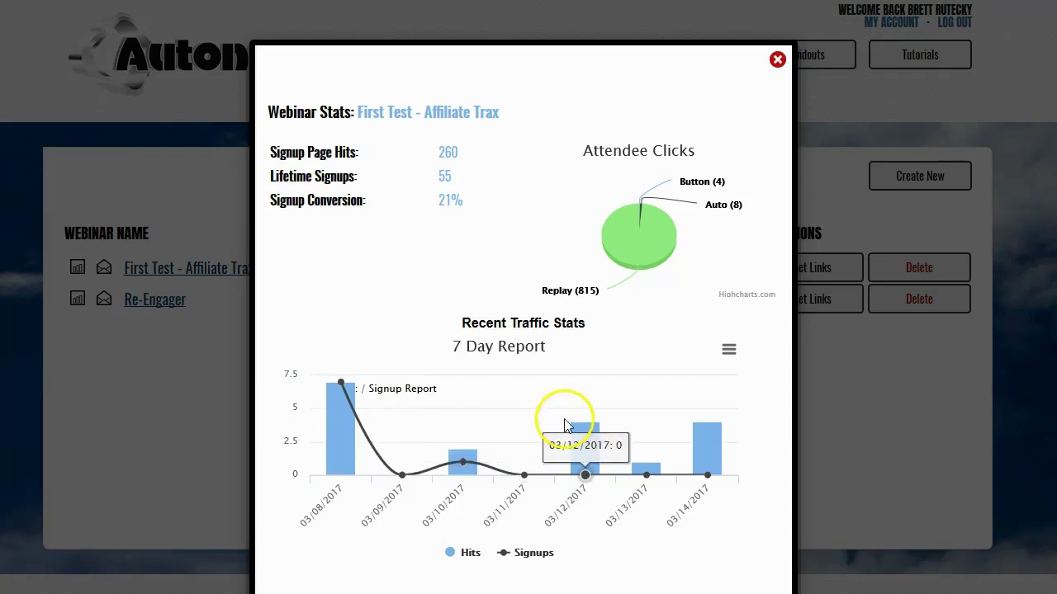
middle_click(611, 10)
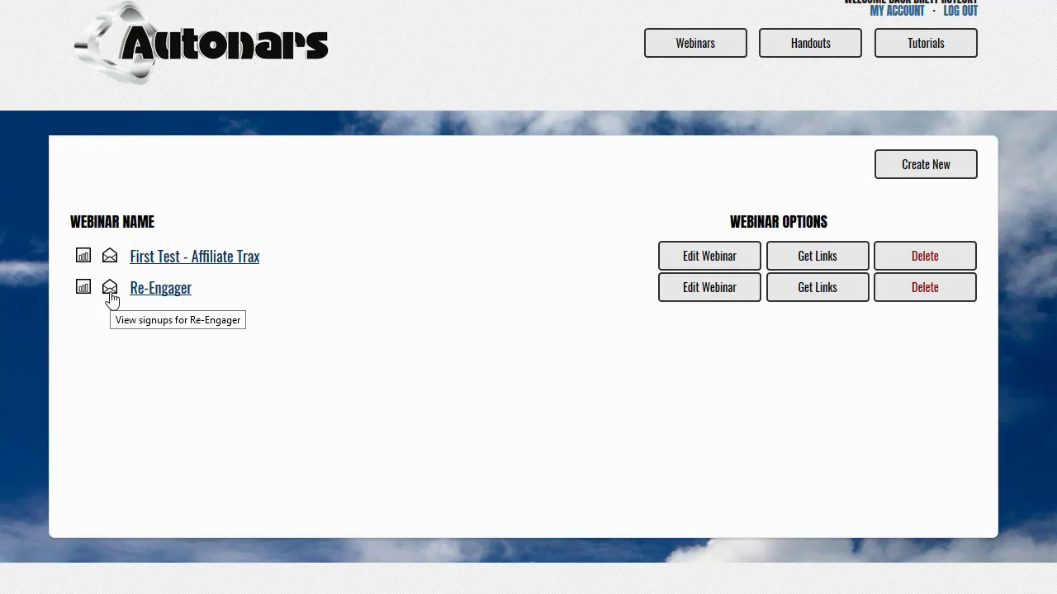
Rename the Re-Engager webinar to "Re-Engager Promo" and save the new name
left_click(161, 297)
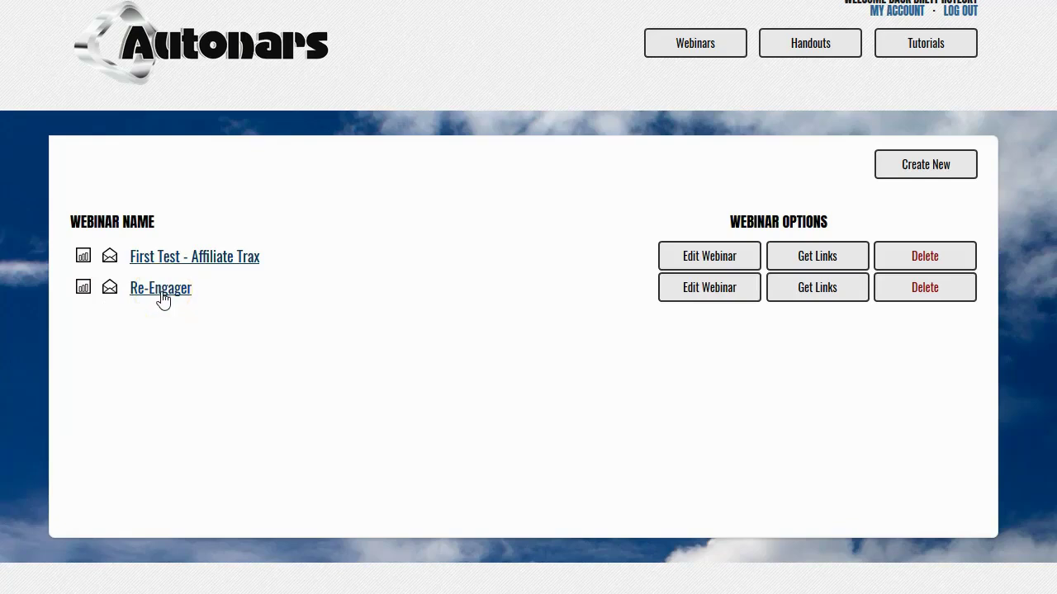
left_click(162, 296)
left_click(162, 296)
left_click(458, 134)
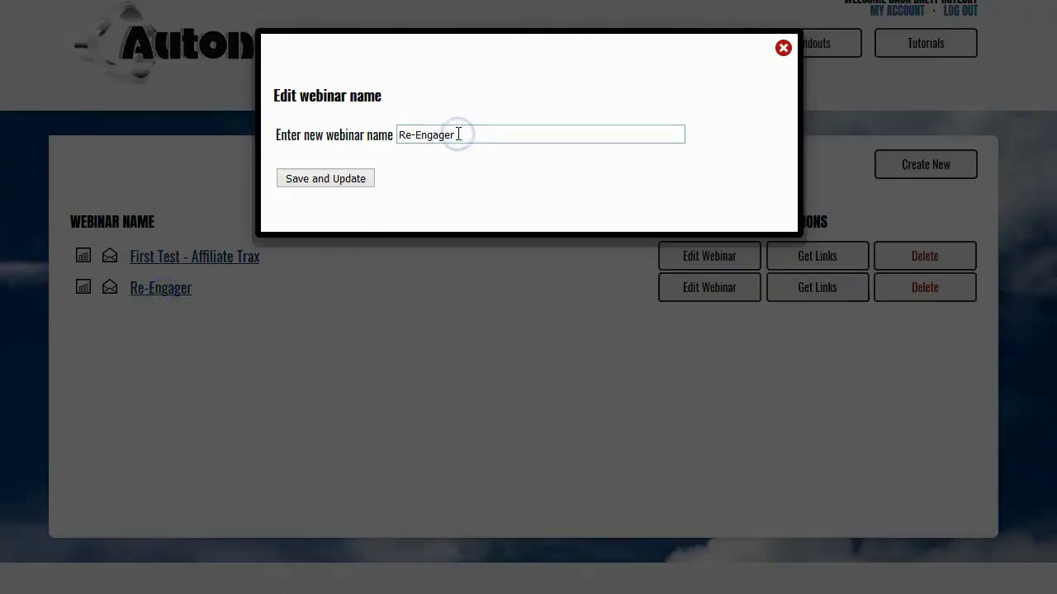
type("Promo")
left_click(349, 171)
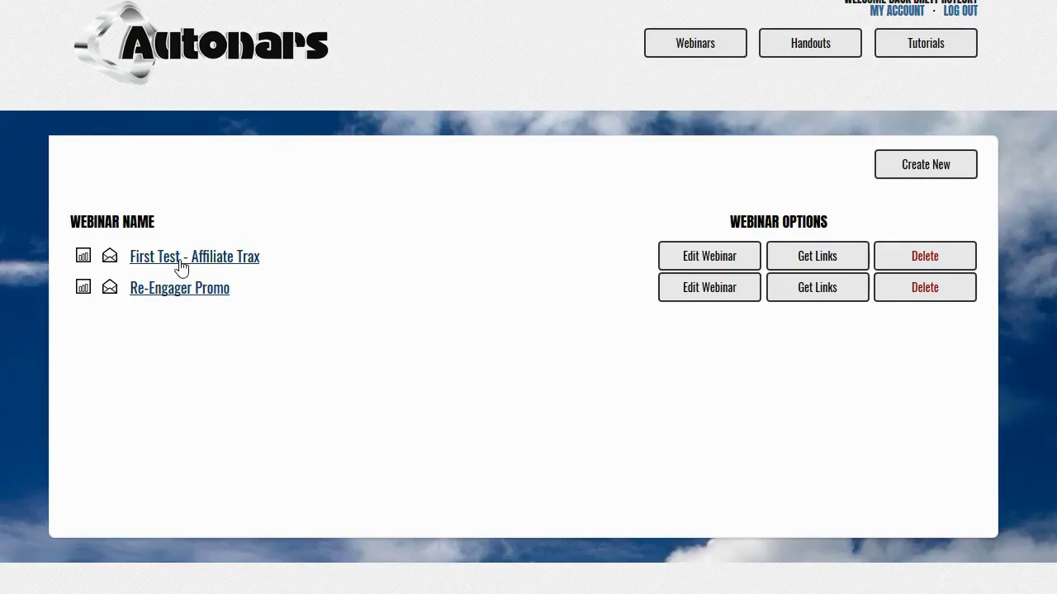
Open the "First Test - Affiliate Trax" webinar for editing and review the help entries of the signup form settings
left_click(676, 257)
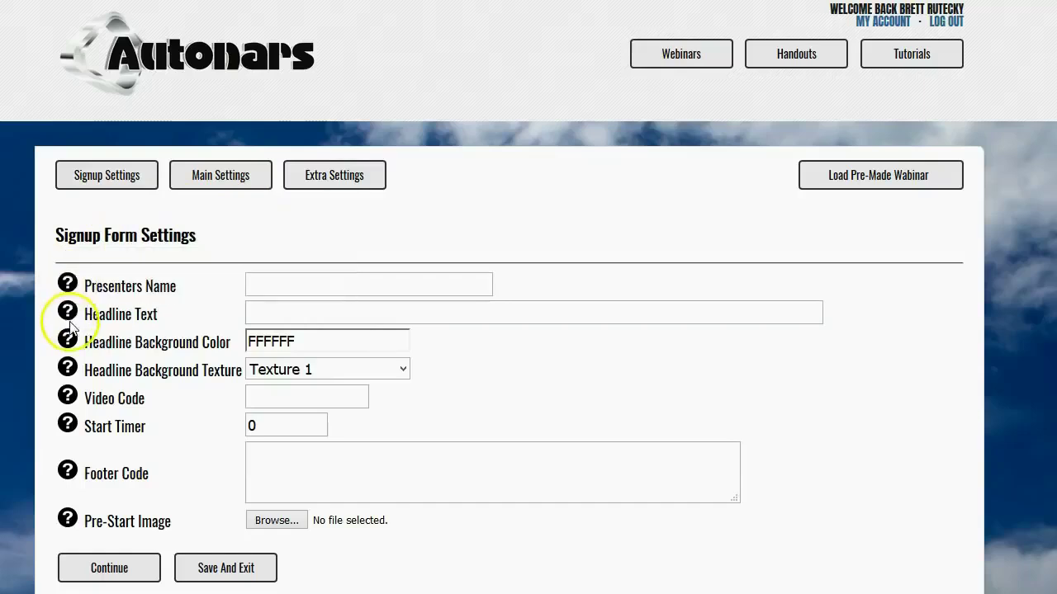
mouse_move(73, 316)
mouse_move(69, 373)
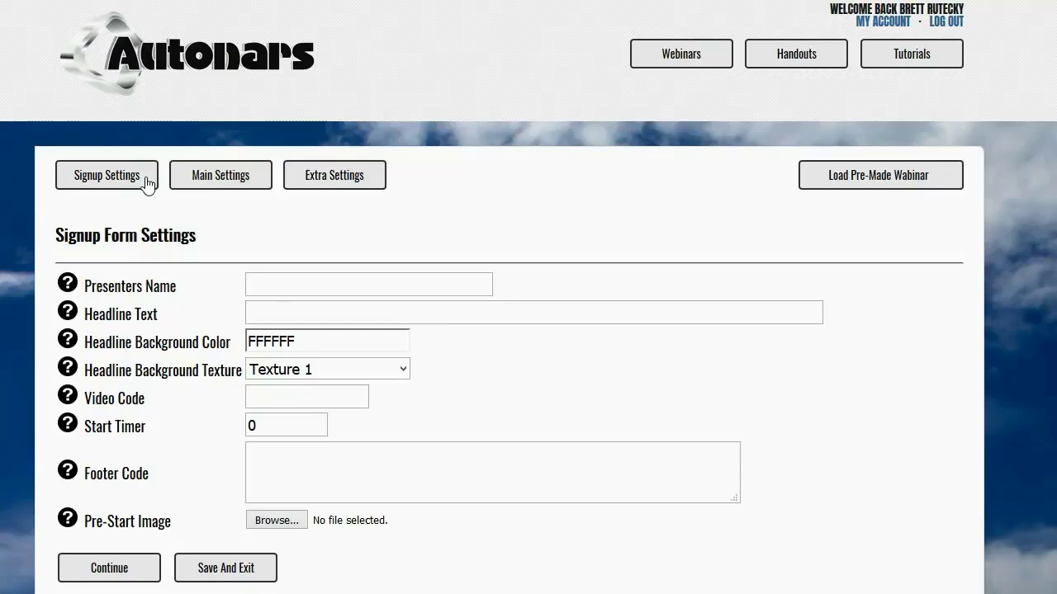
Set the Button Show Time to 60 in the webinar's main settings
left_click(220, 176)
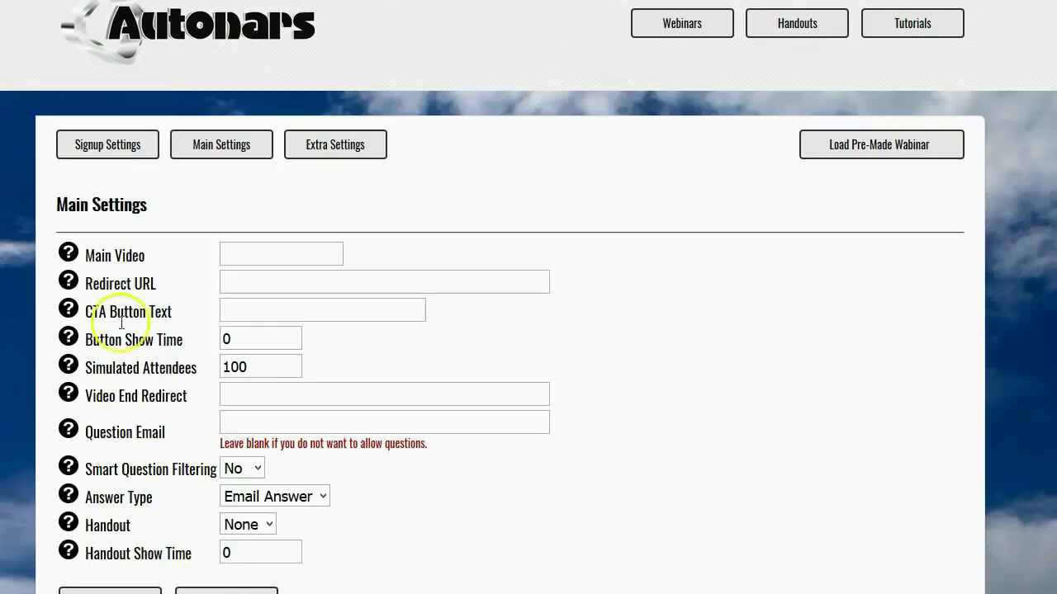
left_click(264, 398)
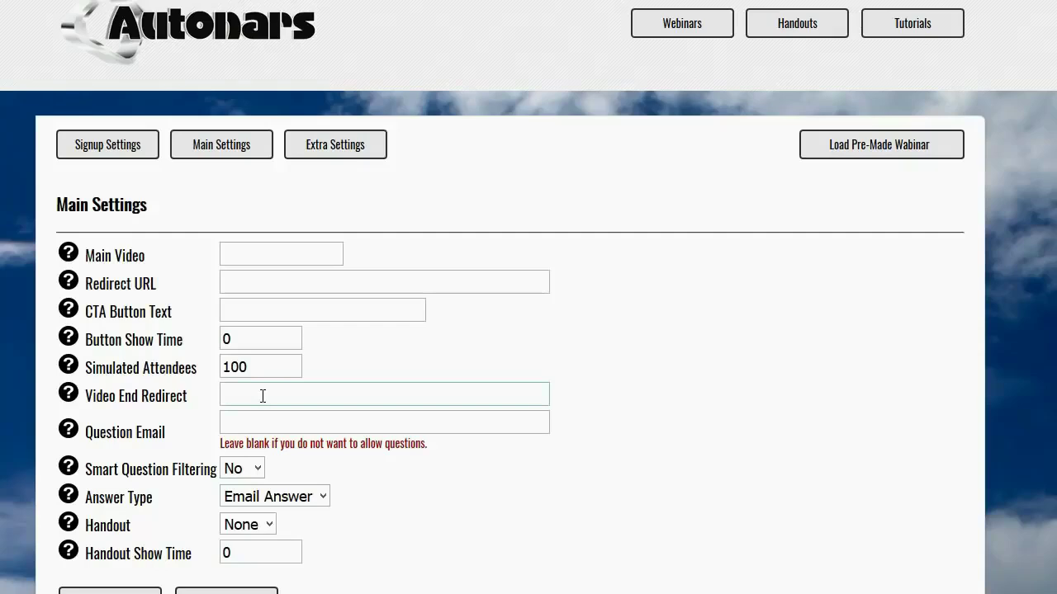
left_click(302, 384)
left_click(238, 337)
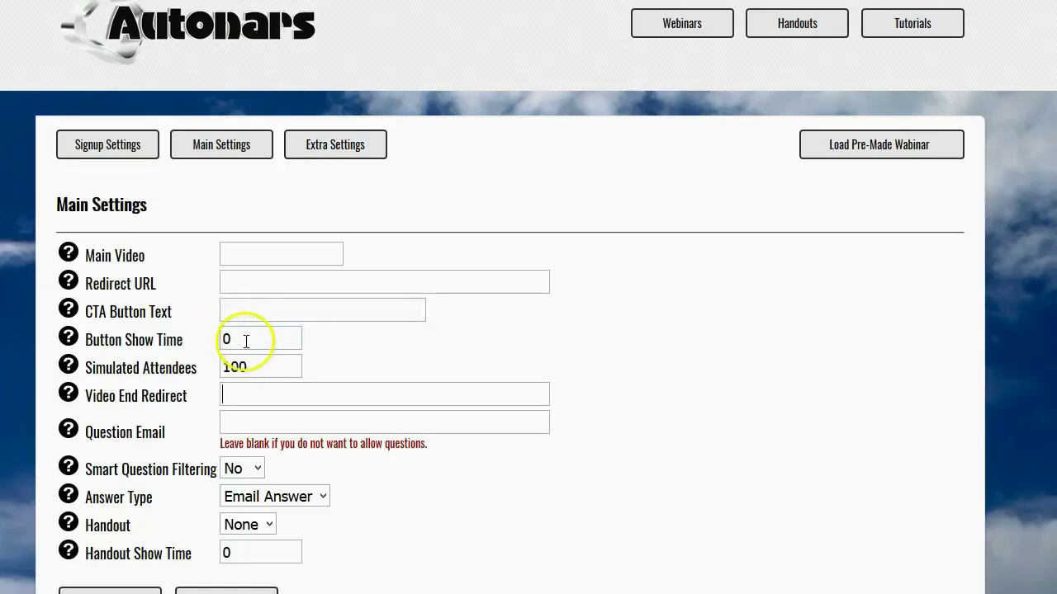
left_click_drag(215, 340, 349, 355)
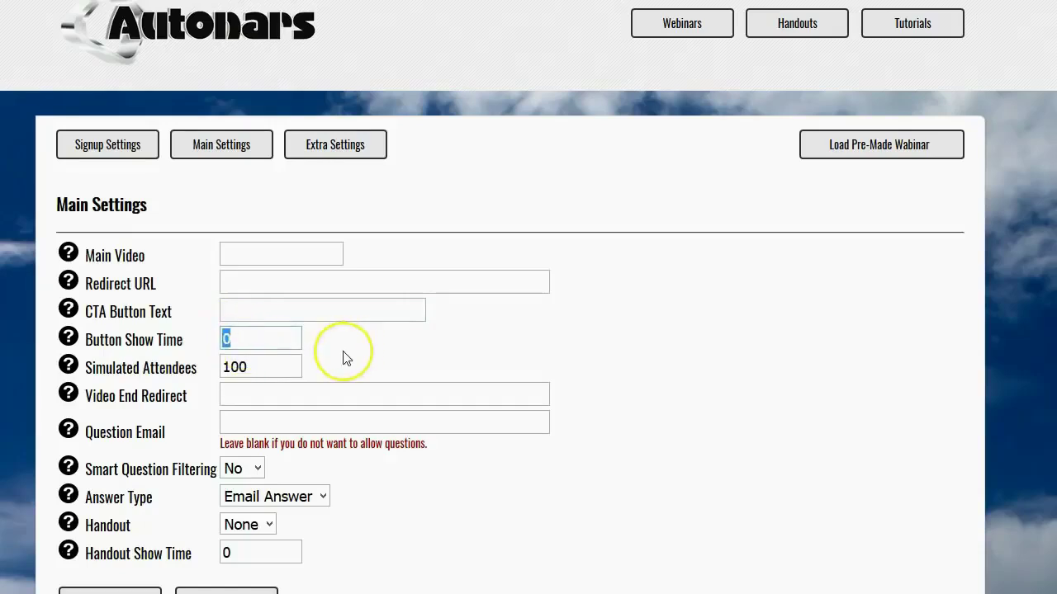
type("60")
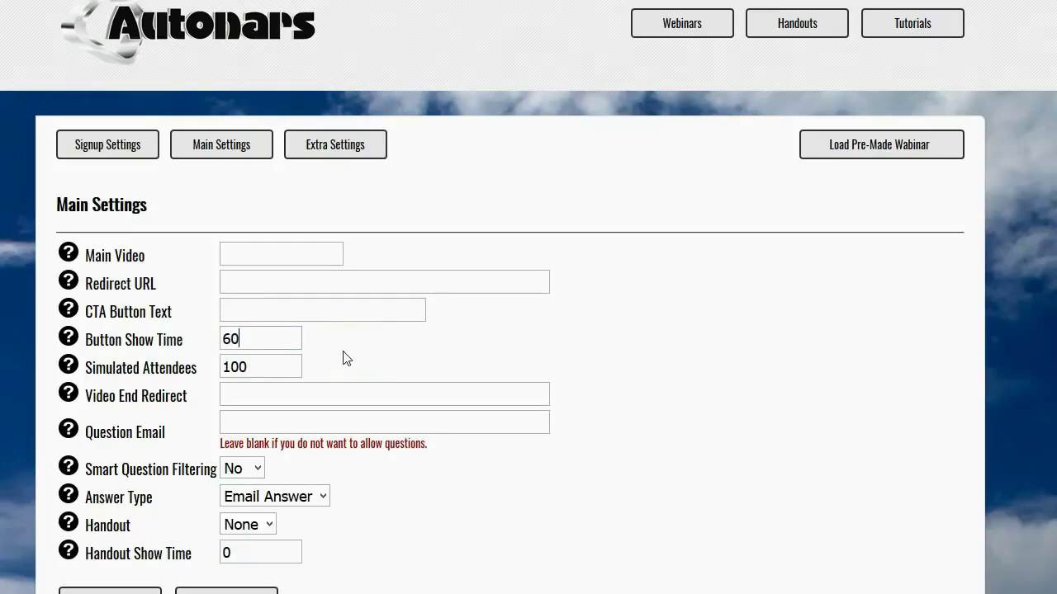
Review the CTA Button Text, Redirect URL and Question Email fields and the Smart Question Filtering choices
left_click(269, 312)
left_click(314, 284)
left_click(359, 428)
left_click(358, 427)
left_click(258, 468)
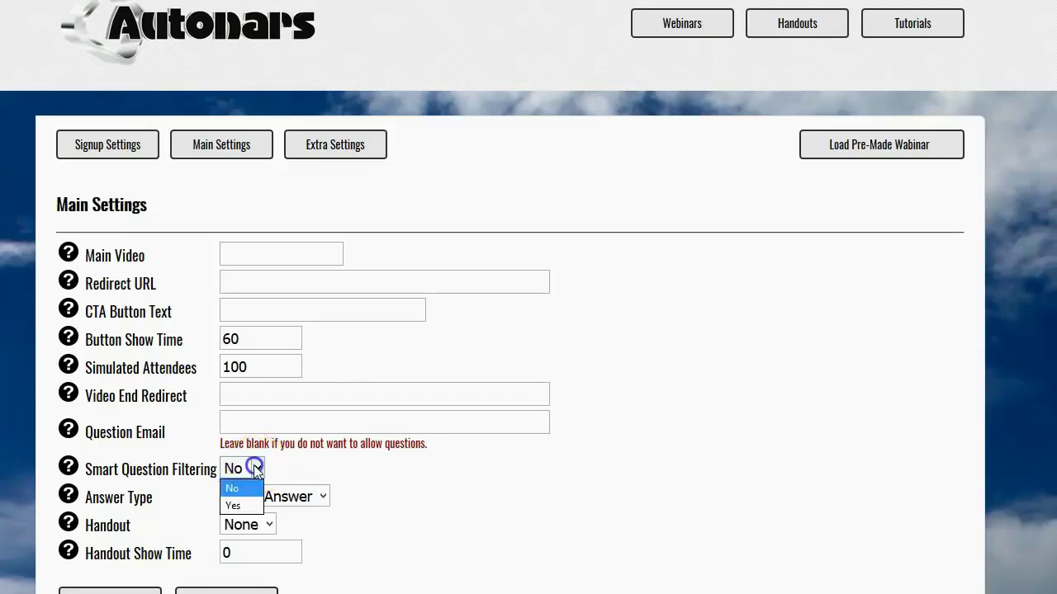
left_click(257, 469)
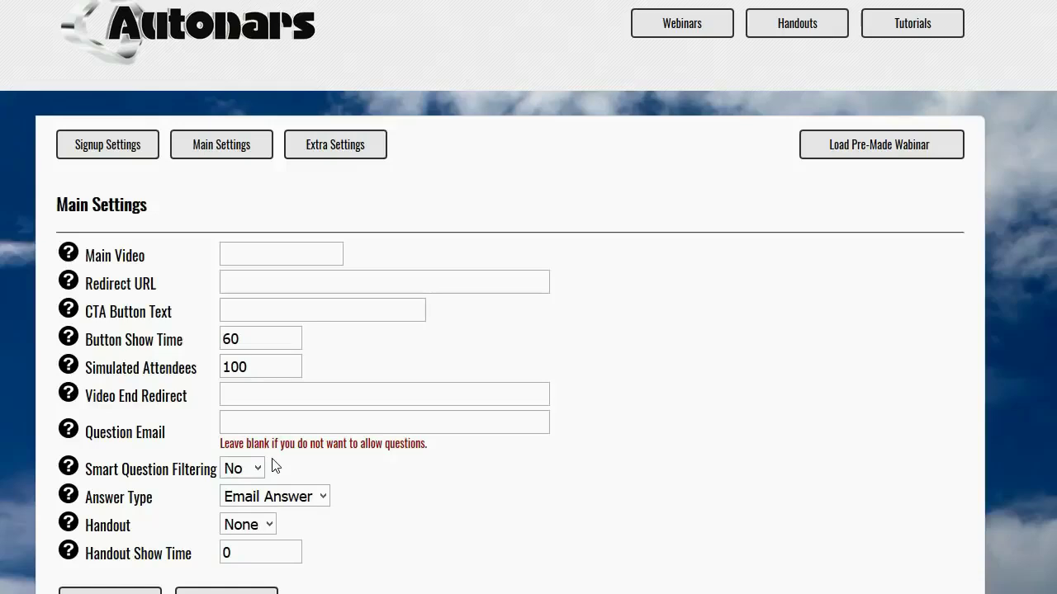
Set the Answer Type for attendee questions to Live Answer
left_click(324, 498)
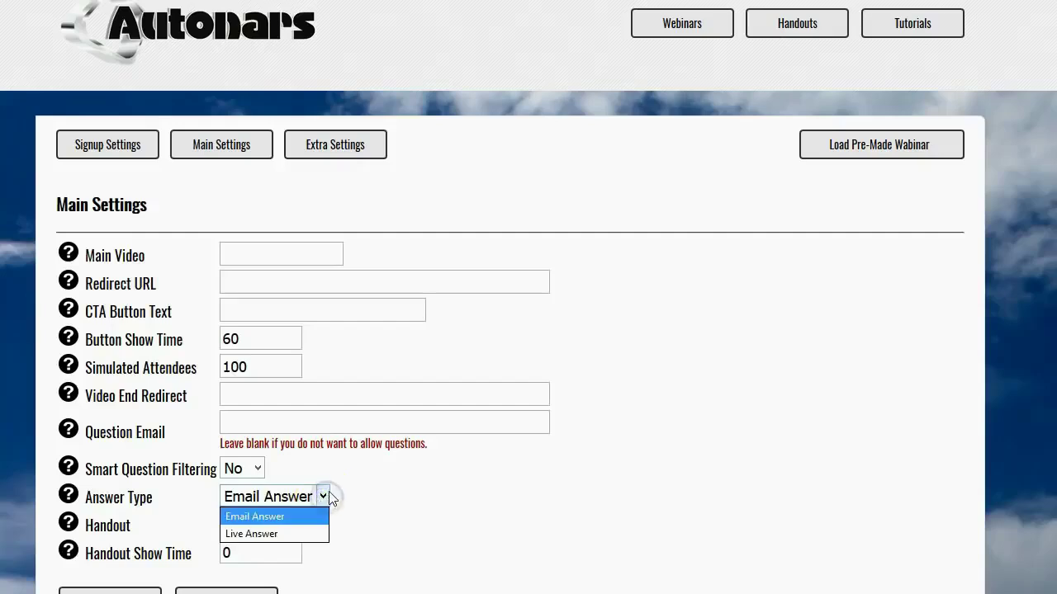
left_click(402, 513)
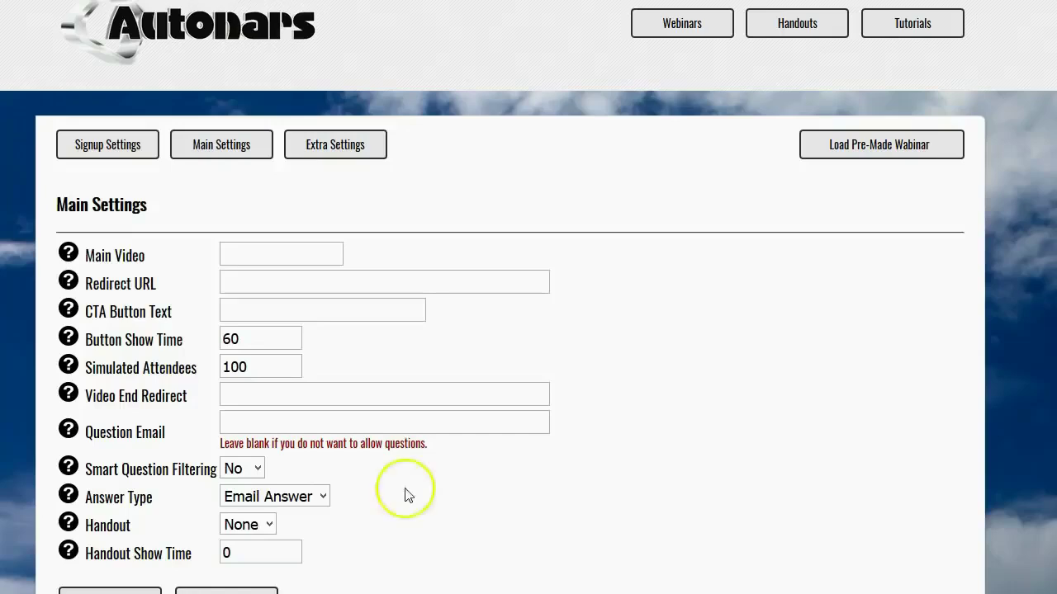
left_click(322, 493)
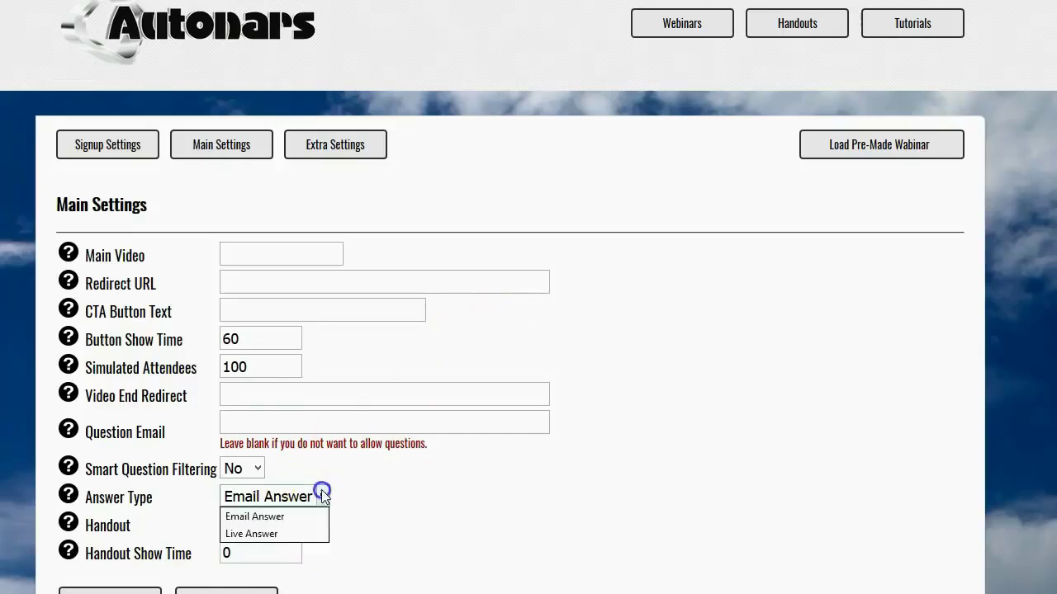
left_click(297, 526)
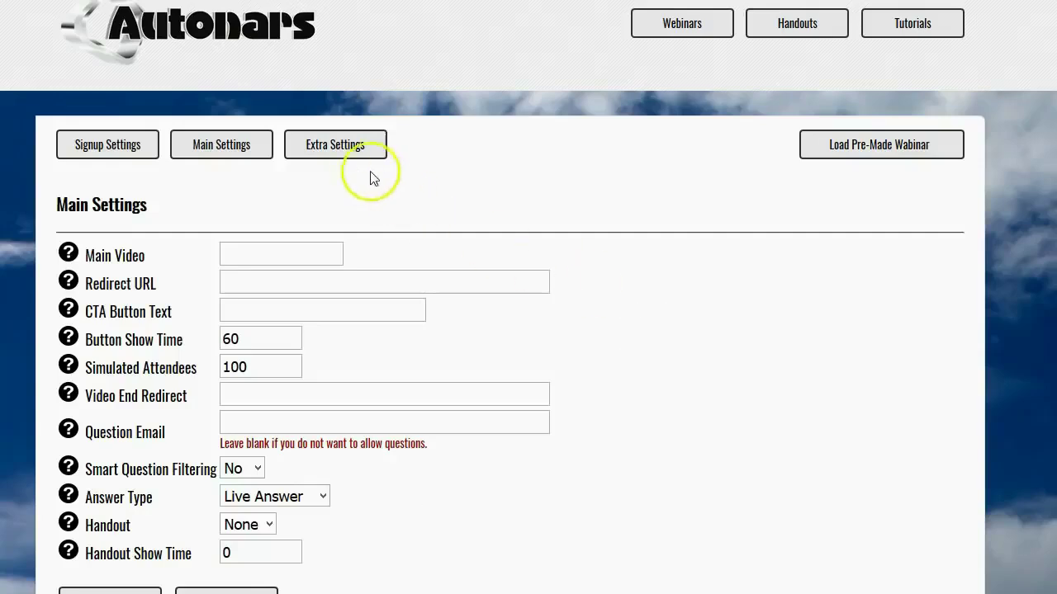
Examine the webinar's extra settings, including the Replay Button Text and Replay Timer fields
left_click(345, 153)
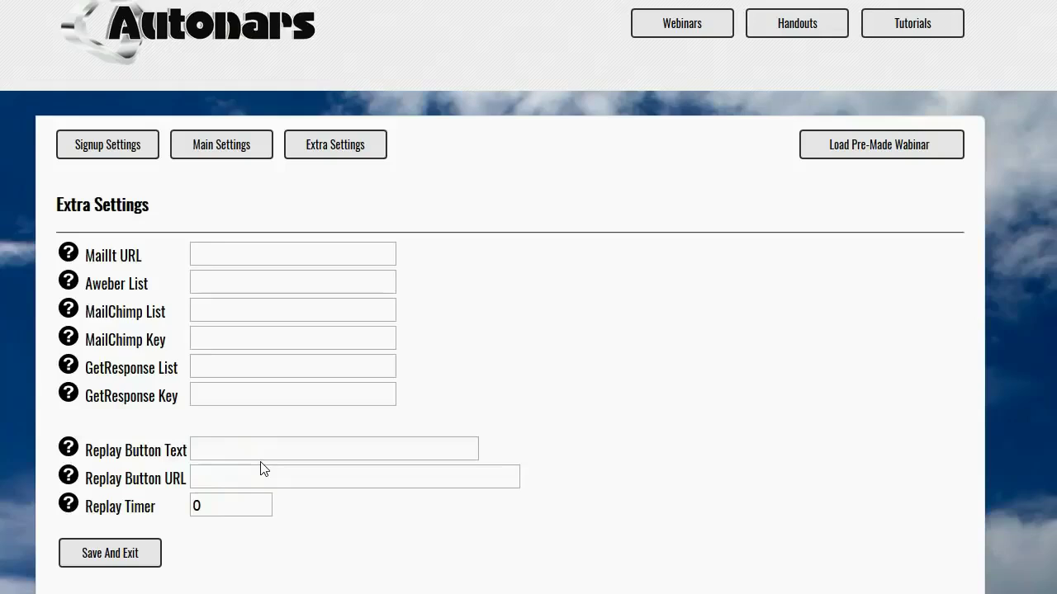
left_click(253, 453)
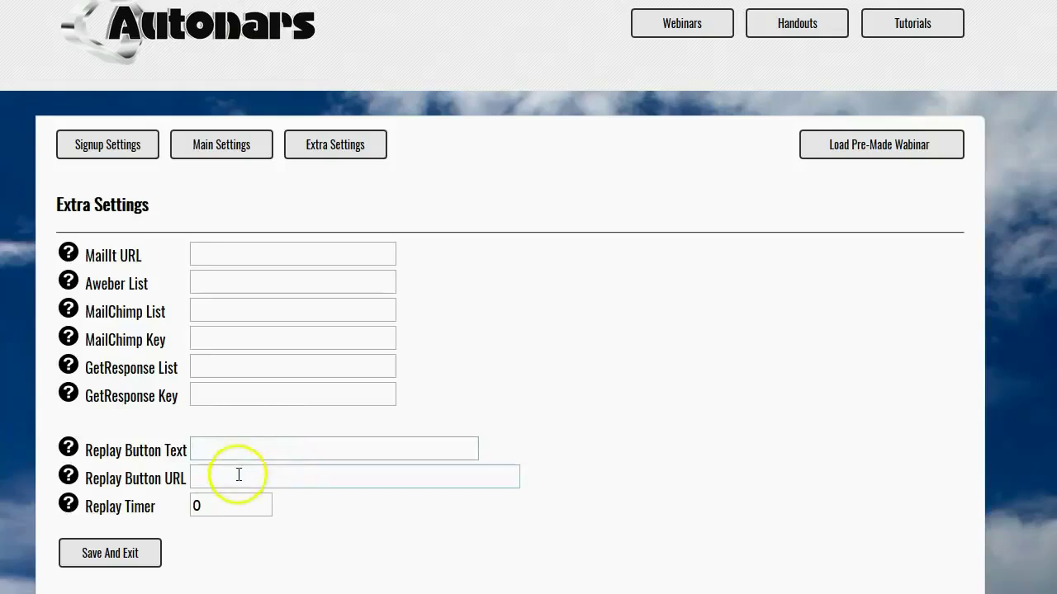
left_click(234, 504)
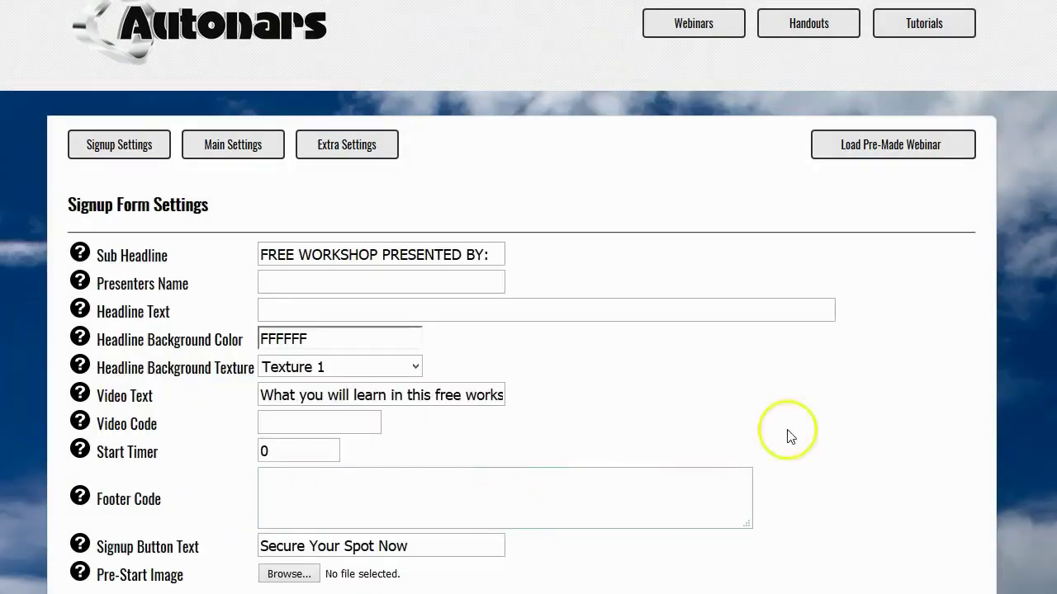
Load the settings of the pre-made webinar Affiliate Trax Promo into the current webinar
left_click(875, 157)
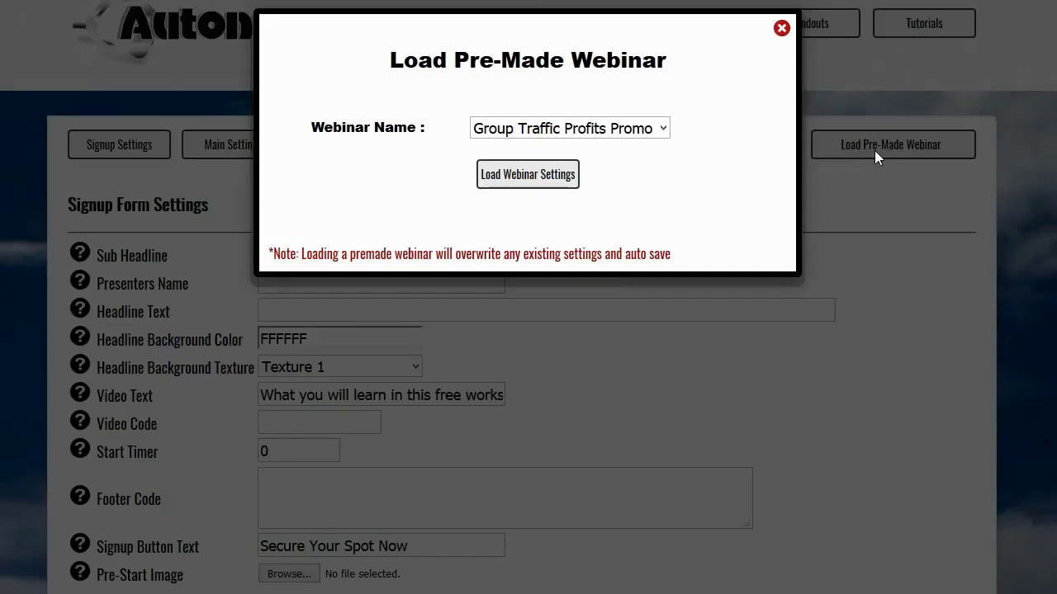
left_click(664, 130)
left_click(664, 130)
left_click(661, 130)
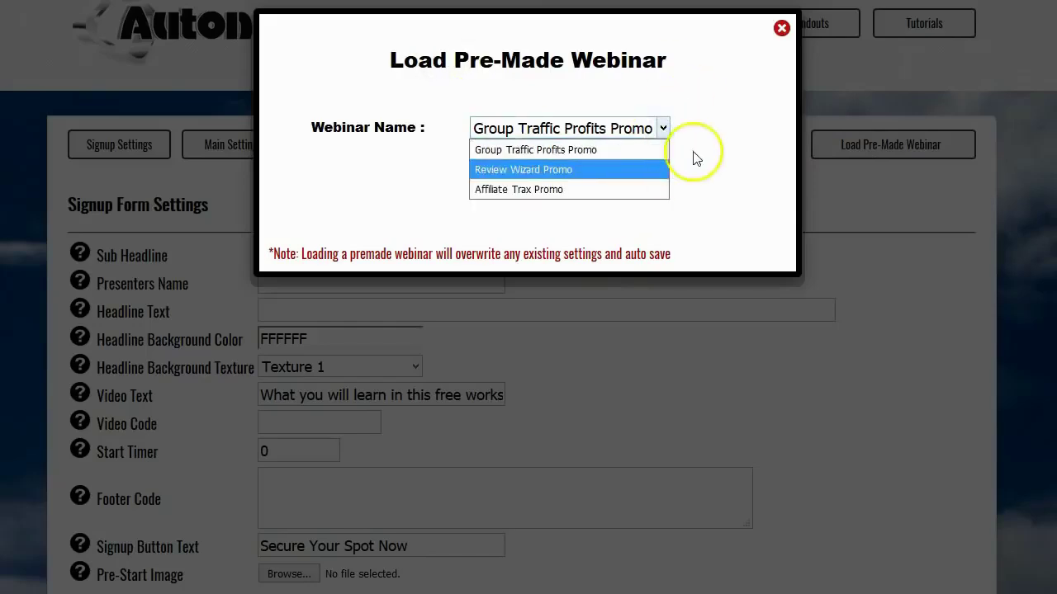
left_click(696, 144)
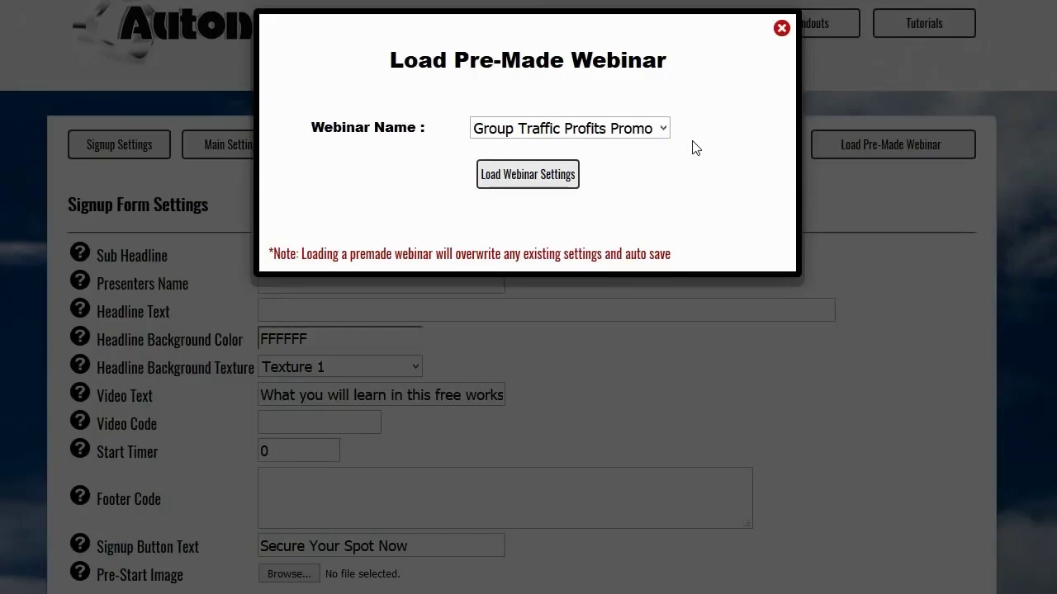
left_click(660, 132)
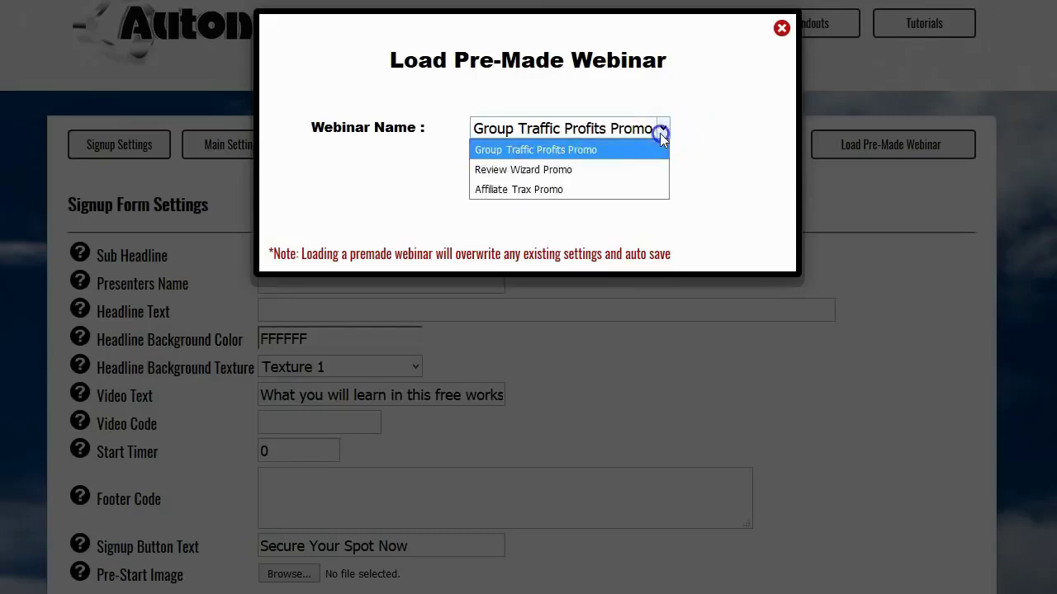
left_click(626, 190)
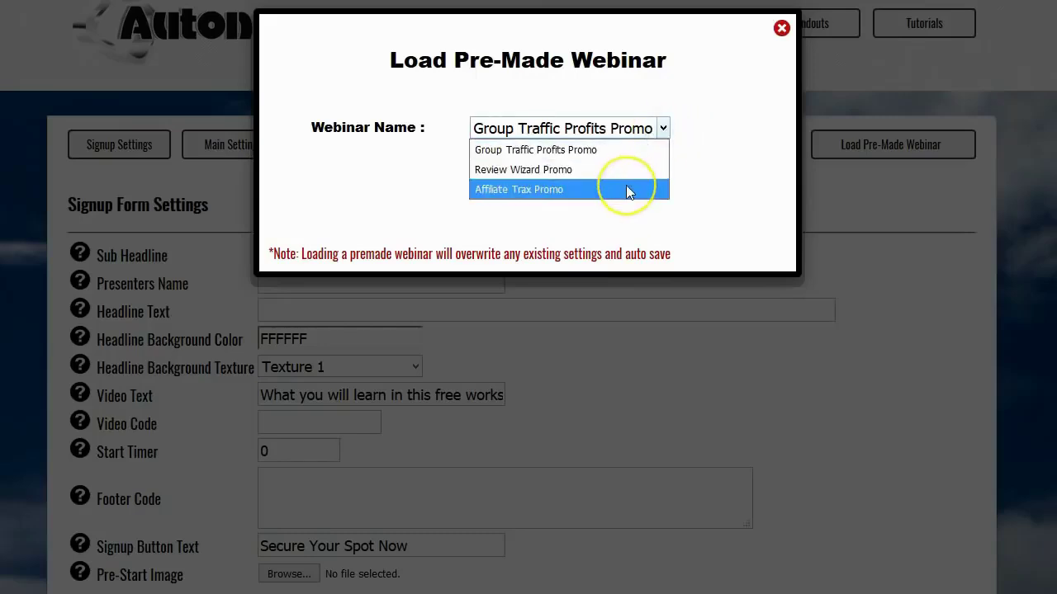
left_click(627, 190)
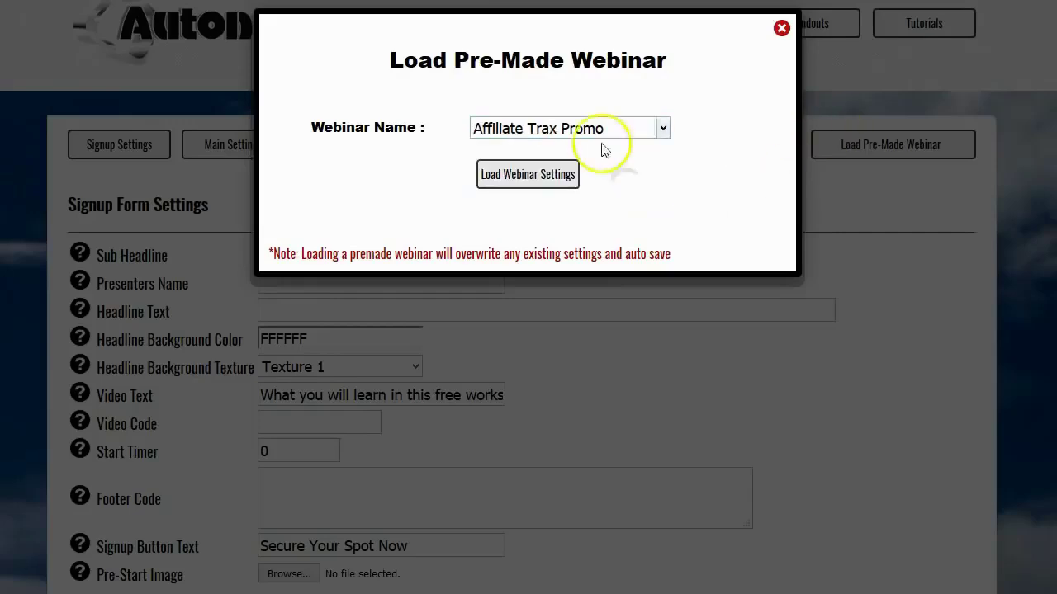
left_click(548, 174)
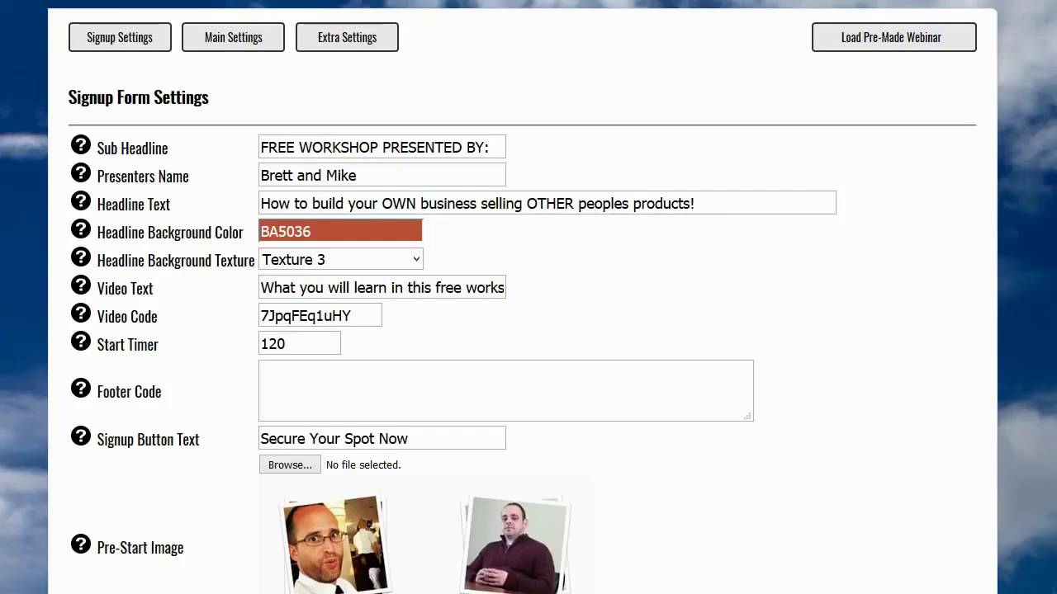
Review the loaded webinar's main settings, including the Redirect URL and Question Email fields, and its extra settings
left_click(213, 46)
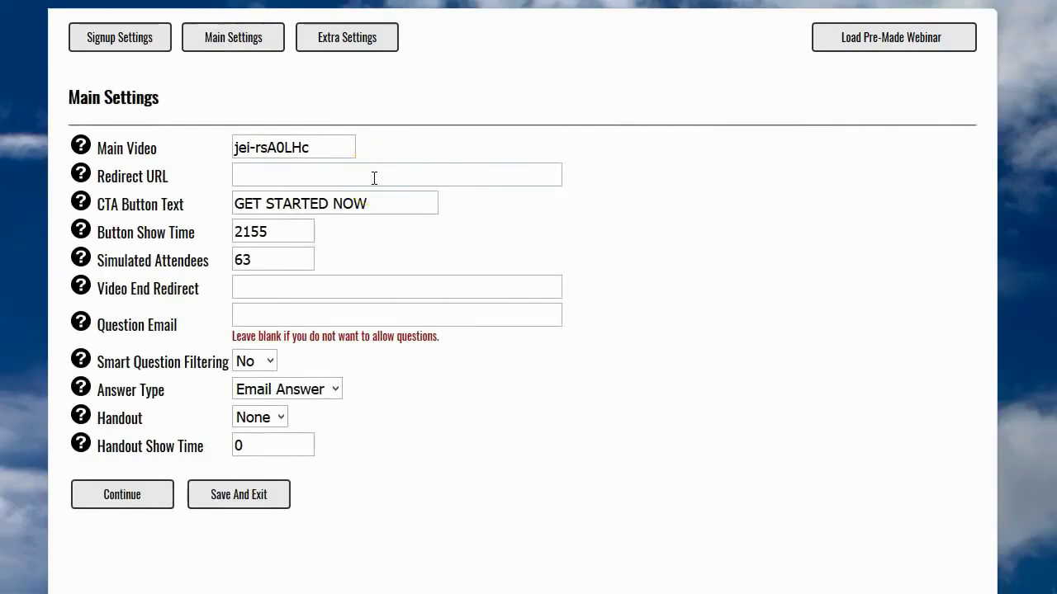
left_click(374, 177)
left_click(340, 319)
left_click(321, 38)
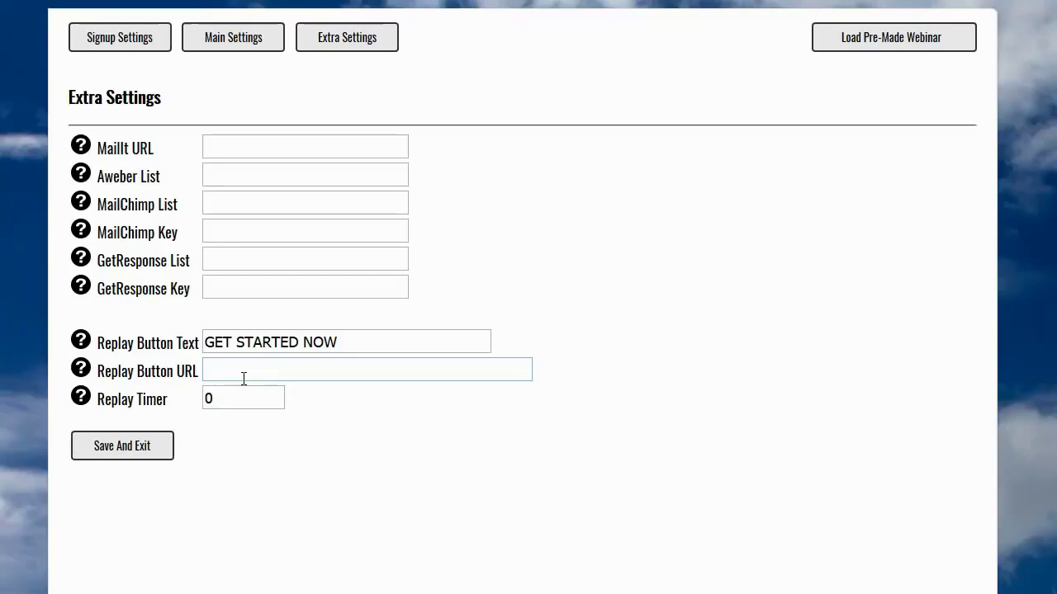
Reopen the pre-made webinar chooser, dismiss it without loading anything, and save and exit the webinar settings
left_click(868, 51)
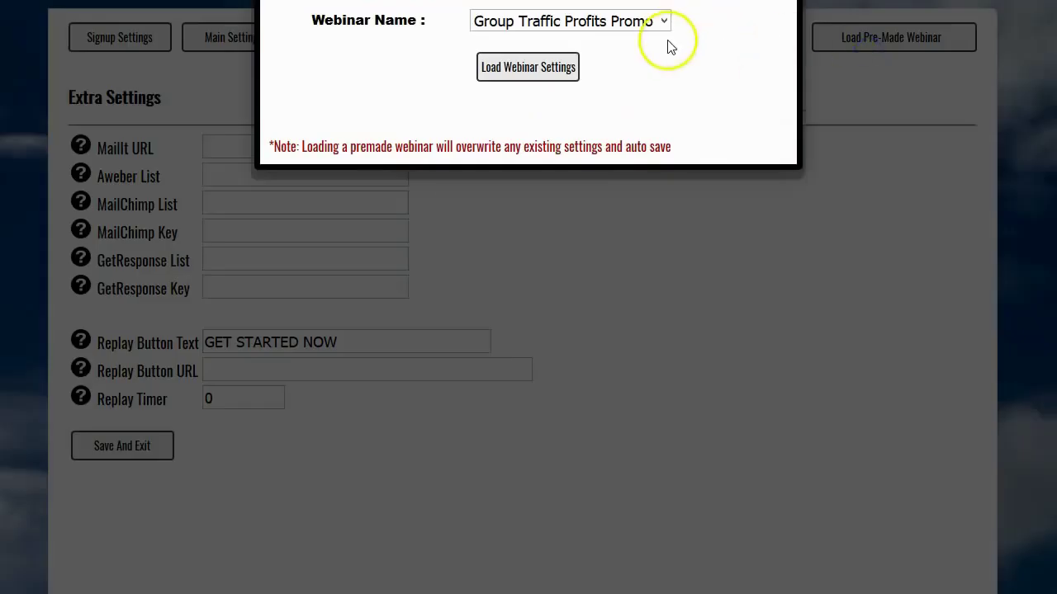
left_click(698, 216)
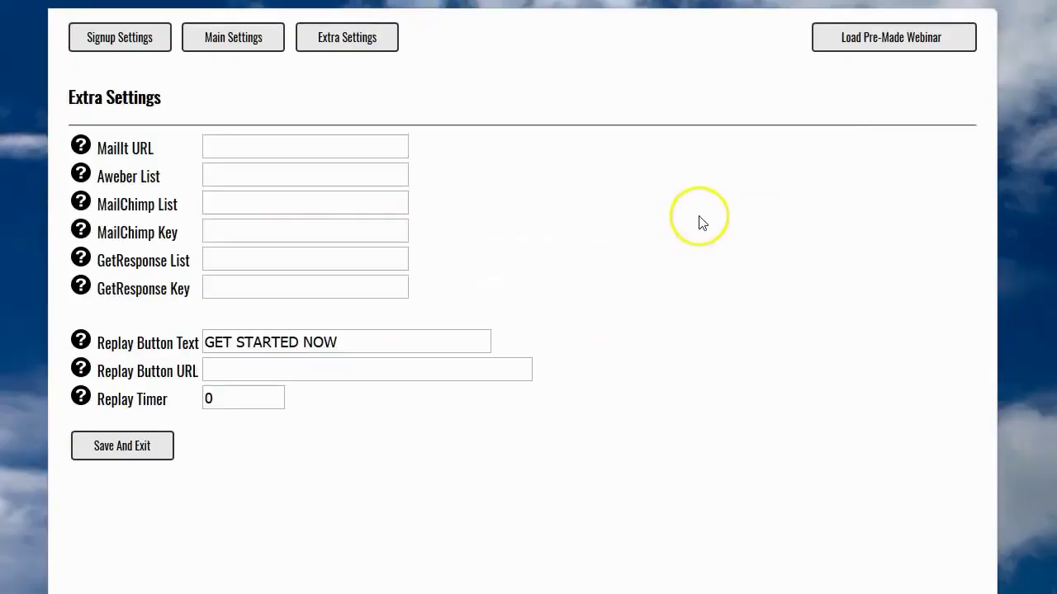
left_click(164, 447)
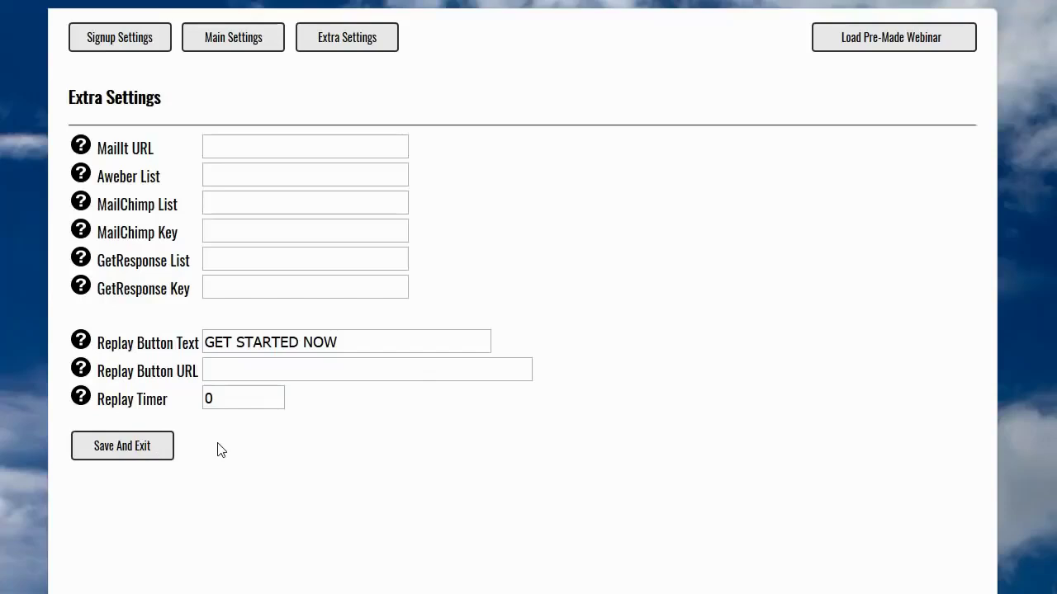